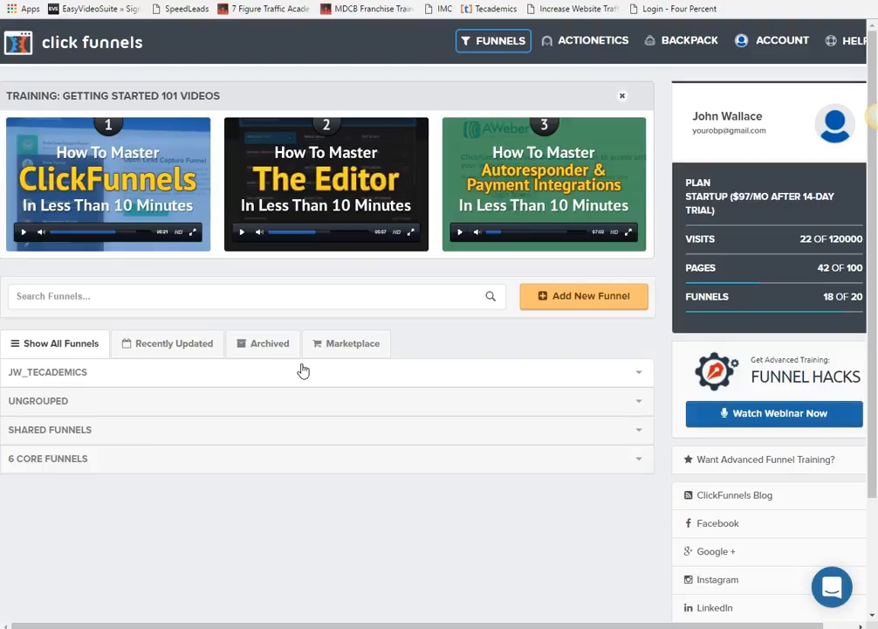
# - Create a new email-collecting funnel named Test2 without a group tag
pyautogui.click(255, 381)
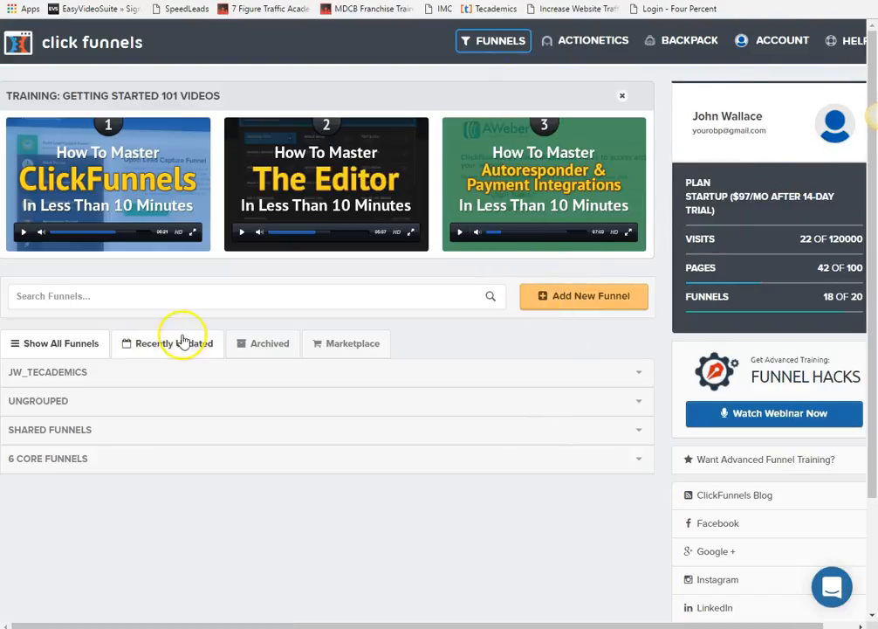
pyautogui.click(543, 299)
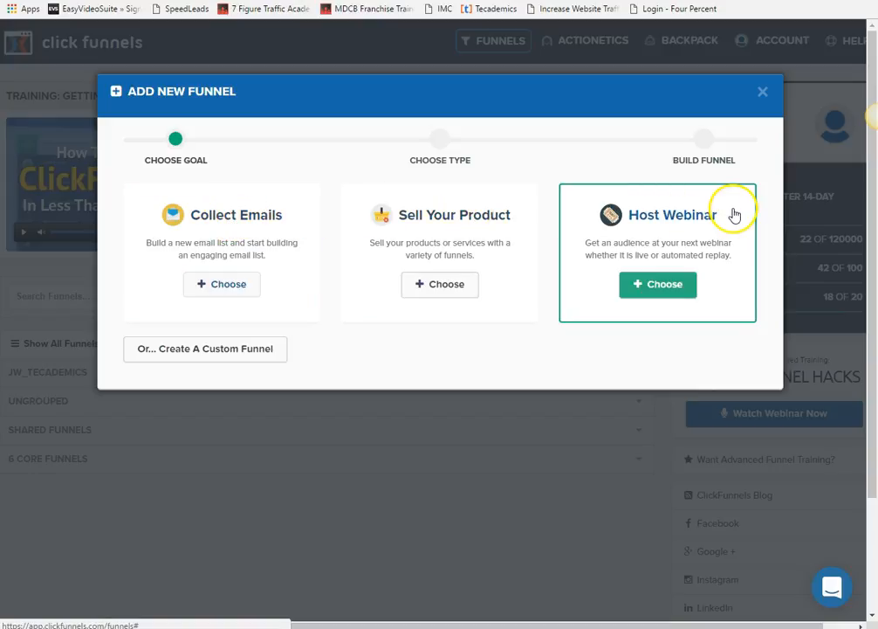
pyautogui.click(223, 288)
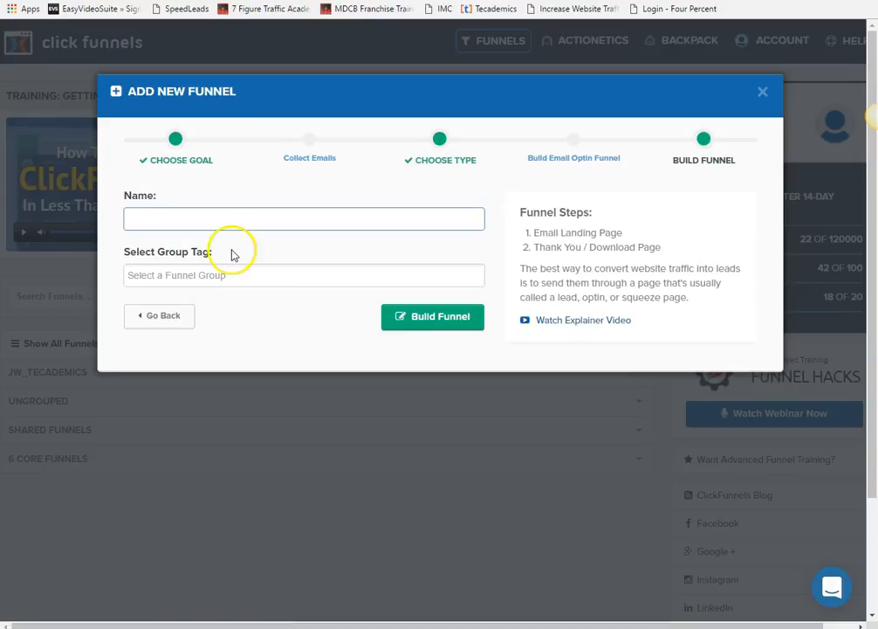
pyautogui.write('Tes')
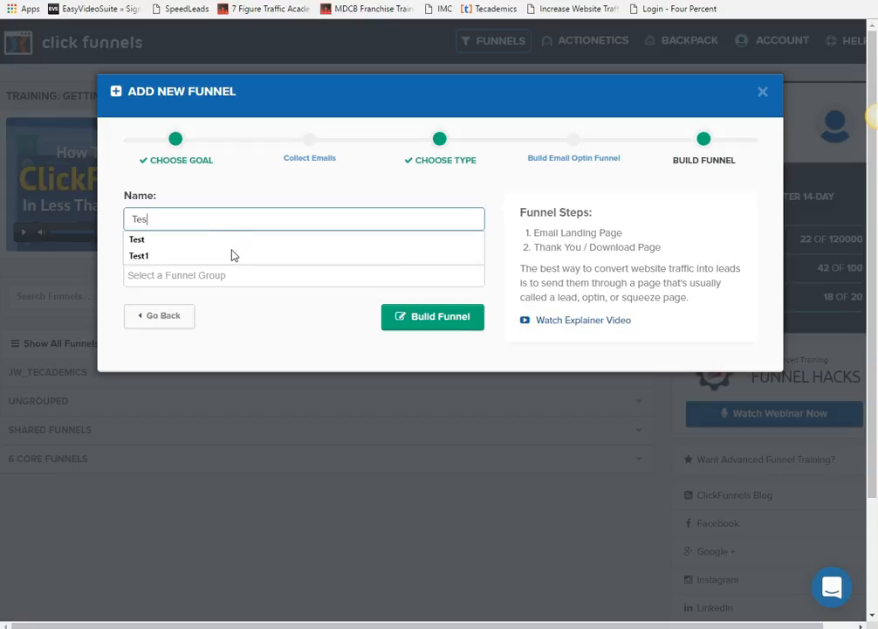
pyautogui.write('t2')
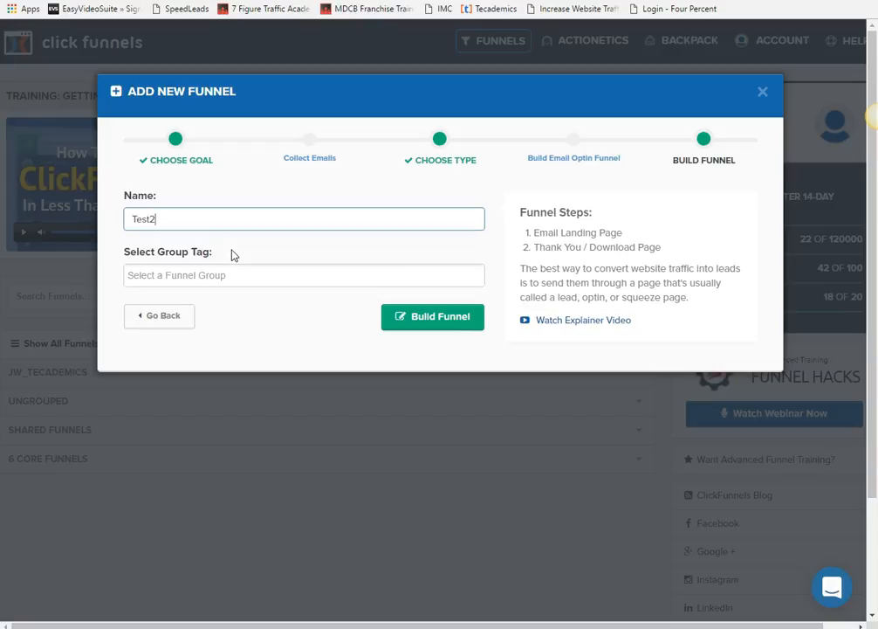
pyautogui.click(463, 317)
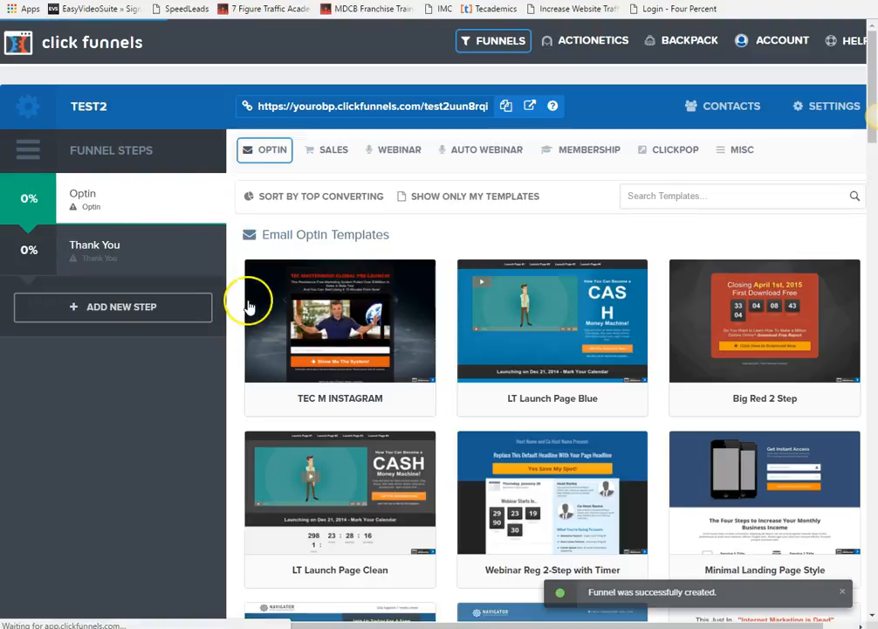
# - Browse the email optin templates and select the Big Blur Optin template for the Optin step
pyautogui.scroll(-1, 542, 195)
pyautogui.scroll(-5, 615, 204)
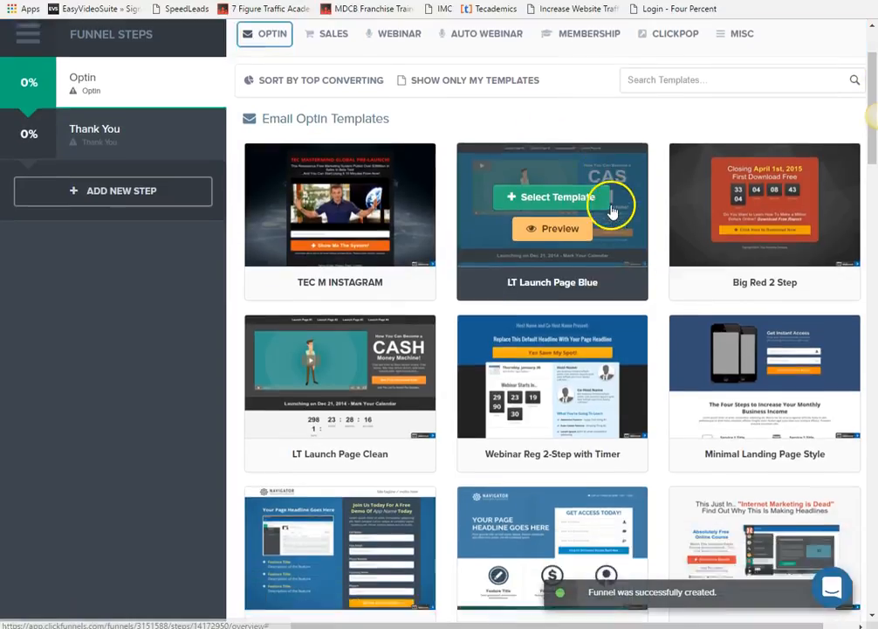
pyautogui.scroll(-5, 622, 211)
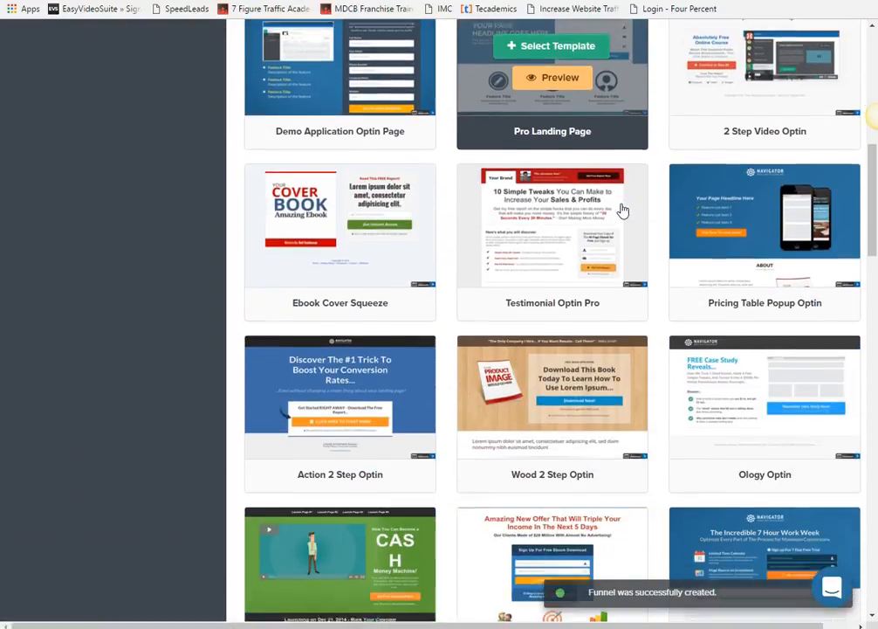
pyautogui.scroll(-2, 618, 209)
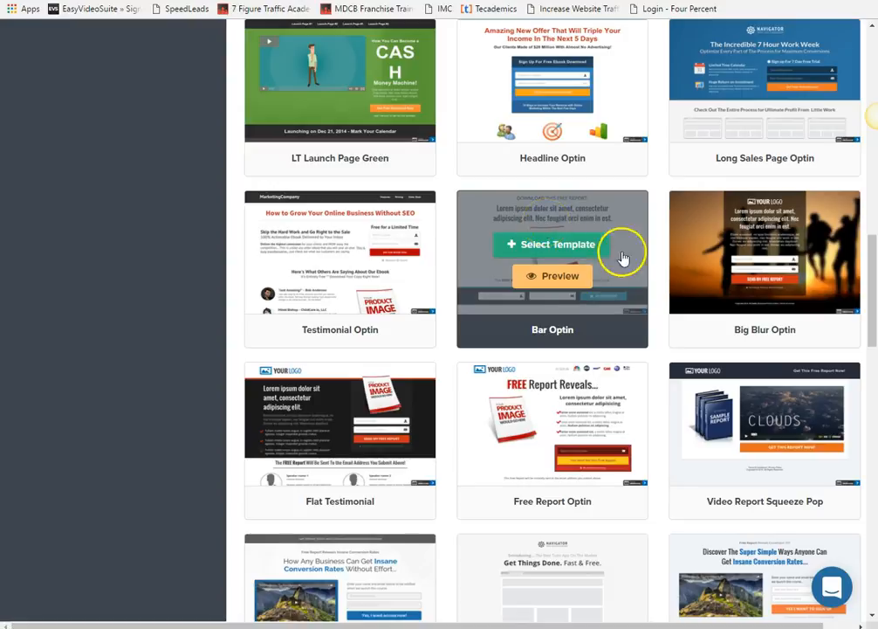
pyautogui.moveTo(750, 313)
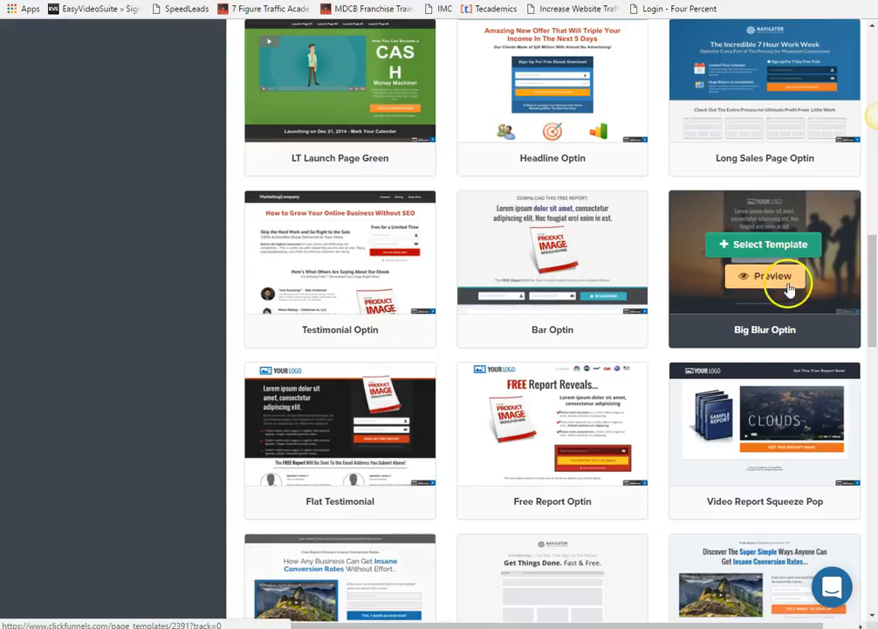
pyautogui.click(765, 247)
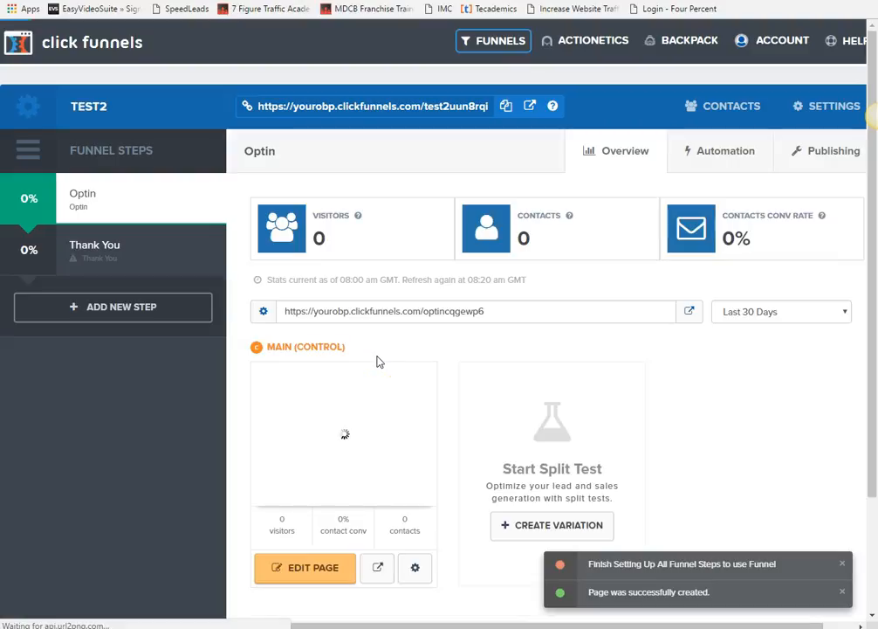
# - Dismiss both notifications and open the Optin step's main page for editing
pyautogui.scroll(-1, 374, 366)
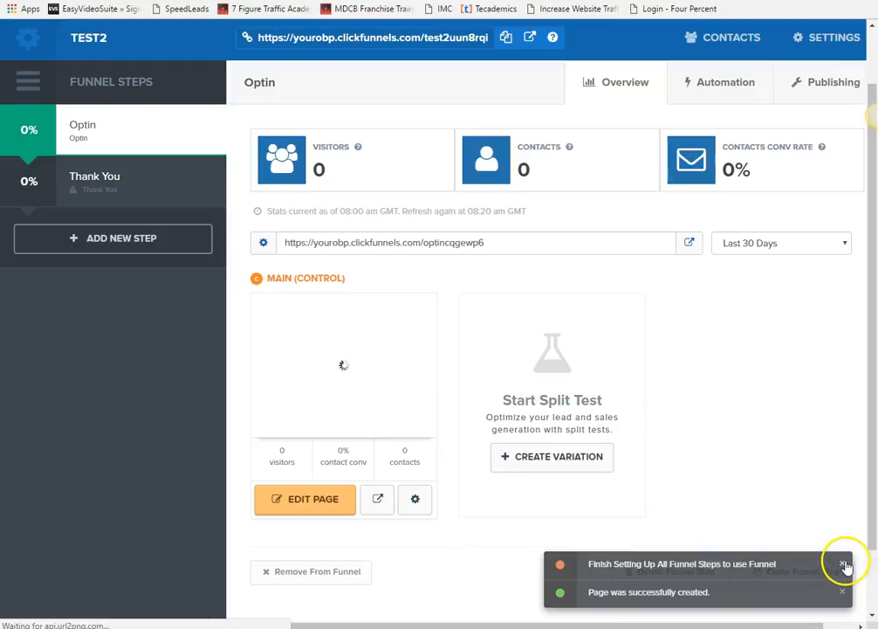
pyautogui.click(845, 564)
pyautogui.click(843, 592)
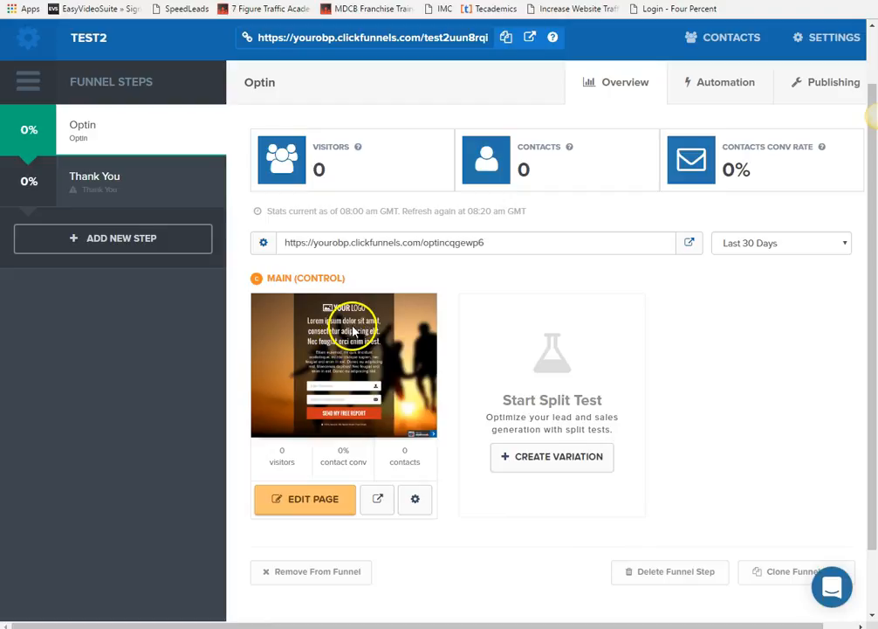
pyautogui.click(277, 505)
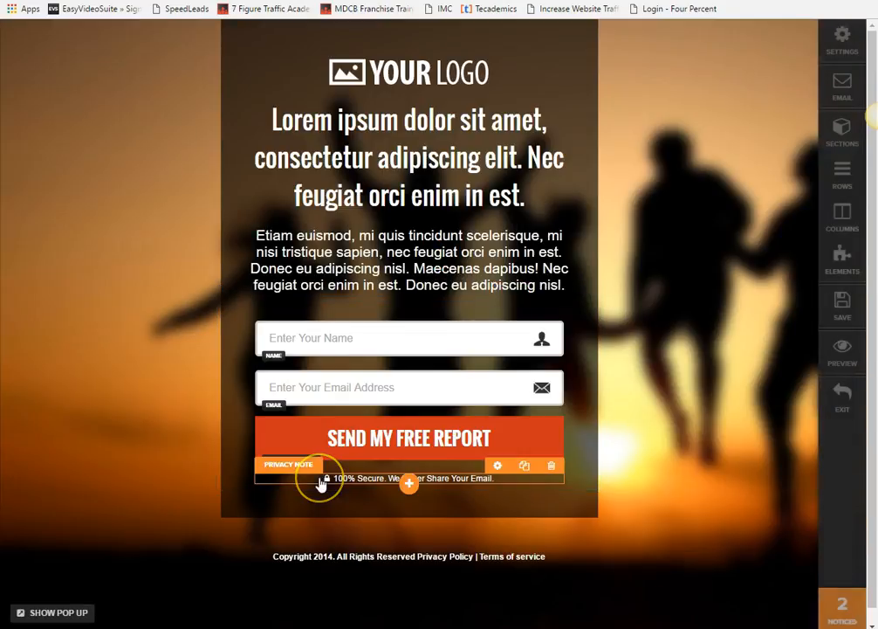
# - Replace the placeholder logo with the Tecademics image from your own images and close the logo settings
pyautogui.click(399, 70)
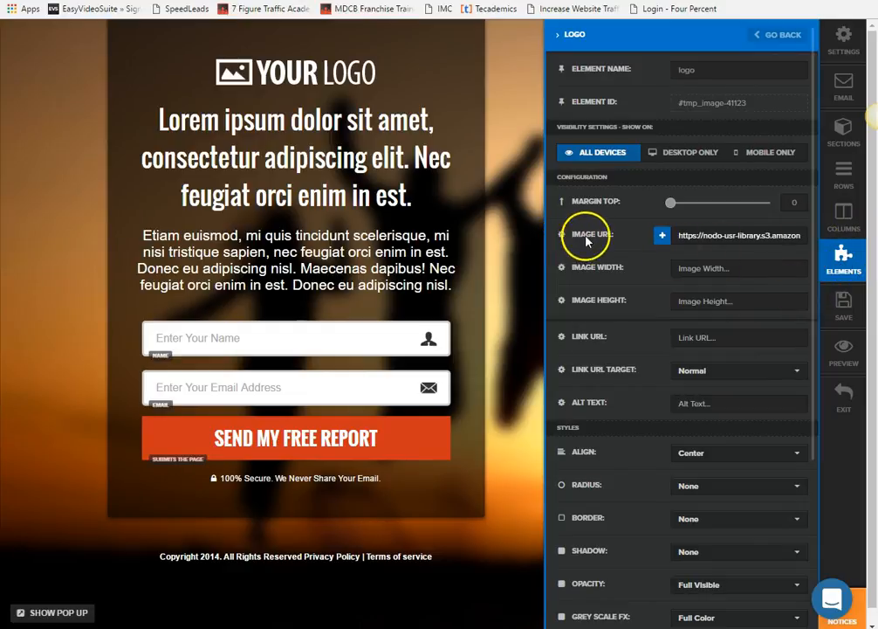
pyautogui.click(689, 236)
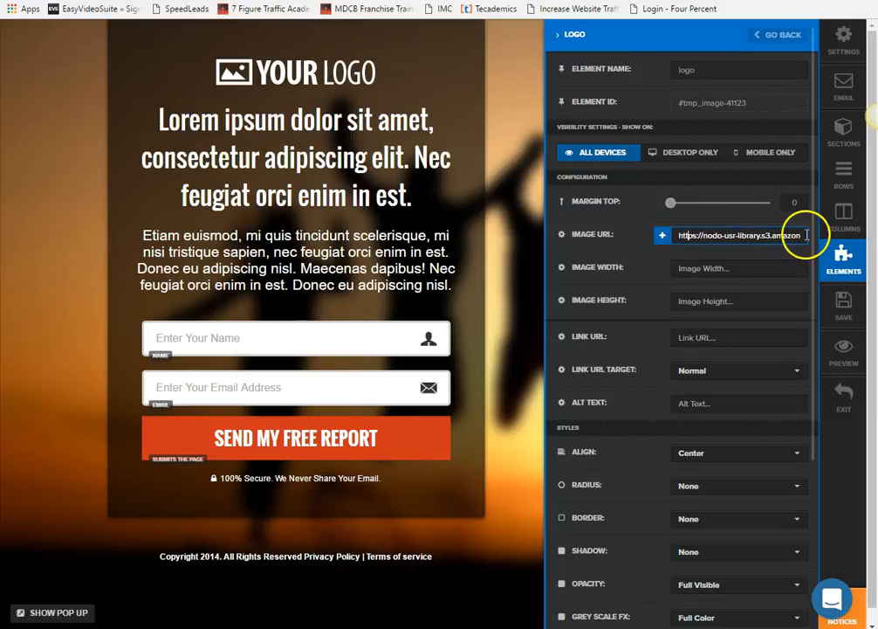
pyautogui.click(662, 235)
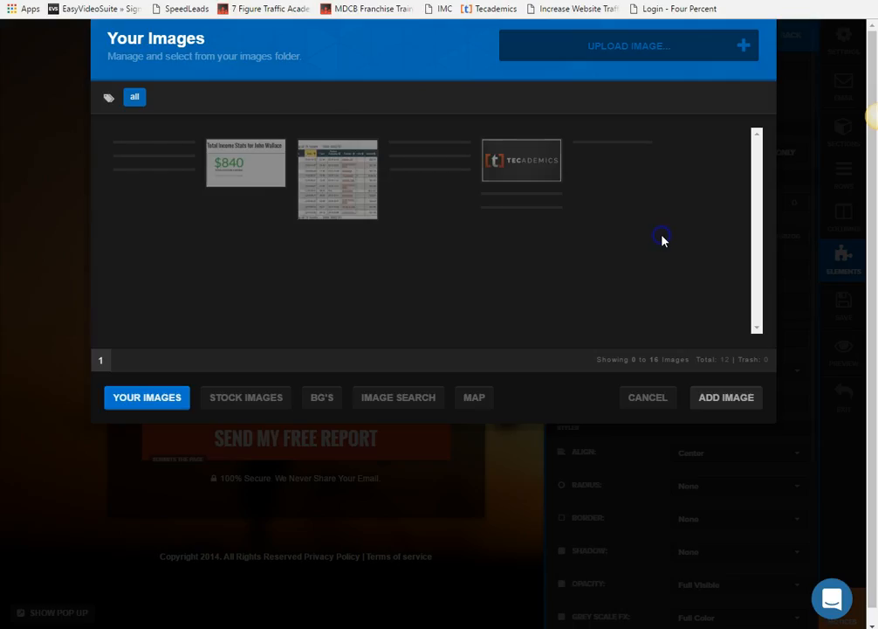
pyautogui.click(511, 226)
pyautogui.click(725, 403)
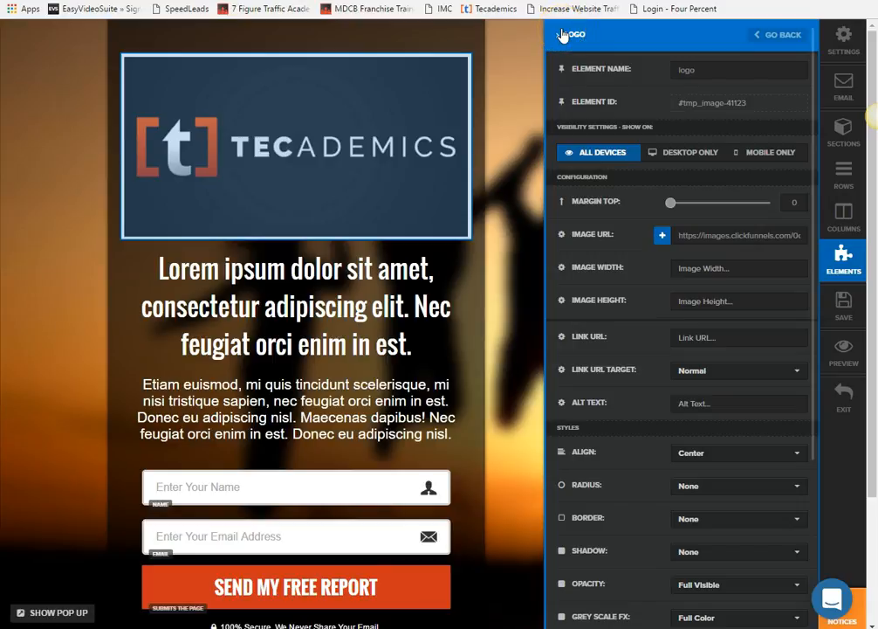
pyautogui.click(489, 260)
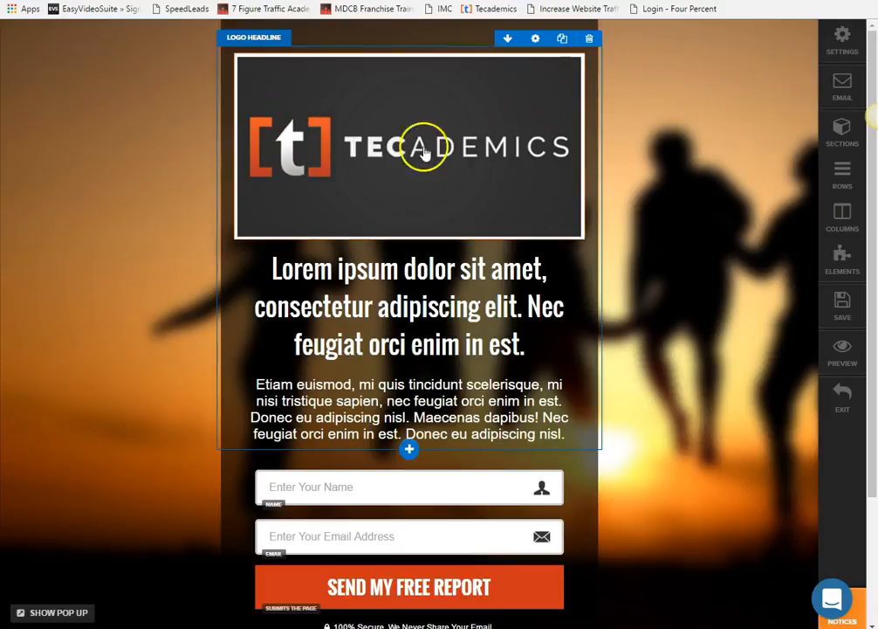
# - Replace the placeholder headline below the logo with "Free Membership"
pyautogui.click(392, 271)
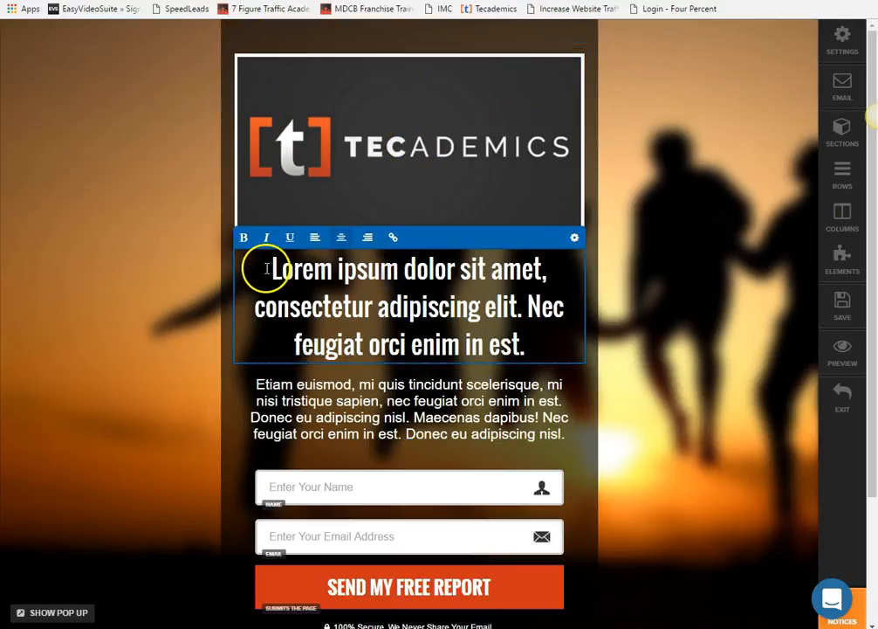
pyautogui.moveTo(267, 269); pyautogui.dragTo(562, 339)
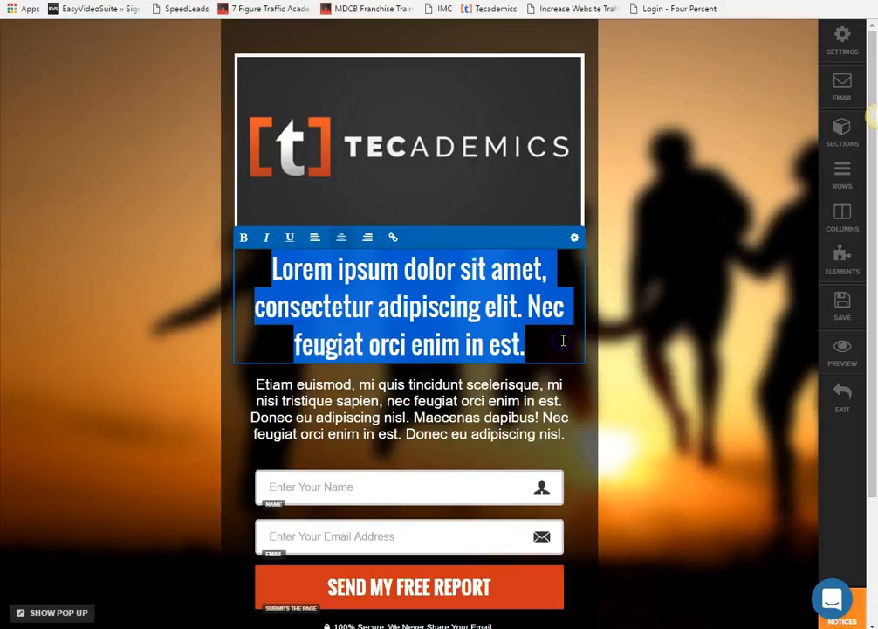
pyautogui.press('BackSpace')
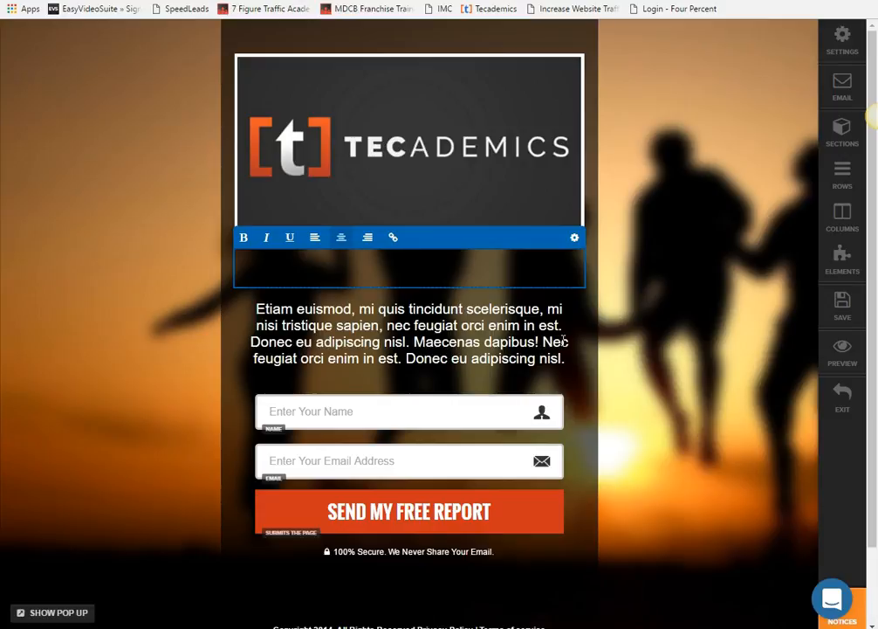
pyautogui.write('Free Mebe')
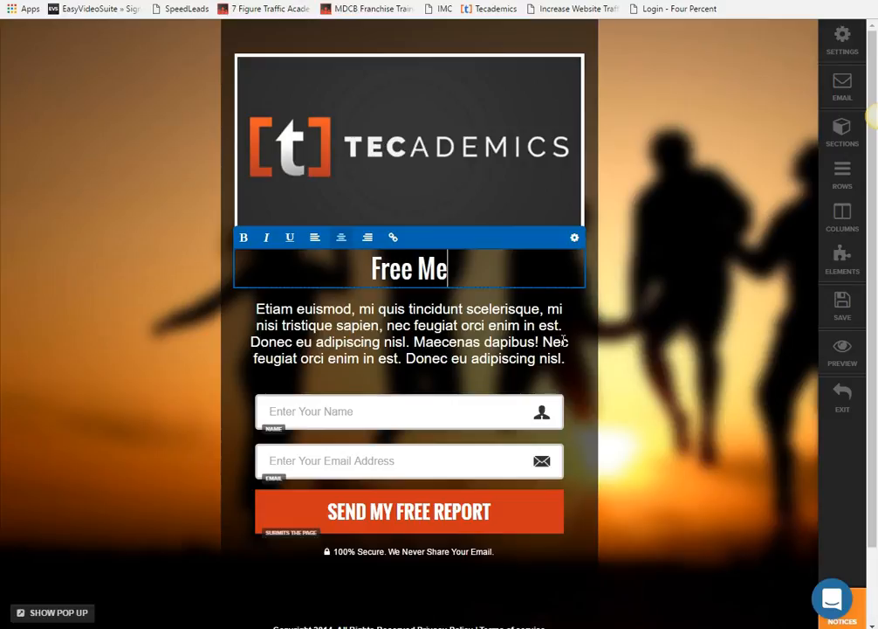
pyautogui.press('BackSpace')
pyautogui.press('BackSpace')
pyautogui.write('m')
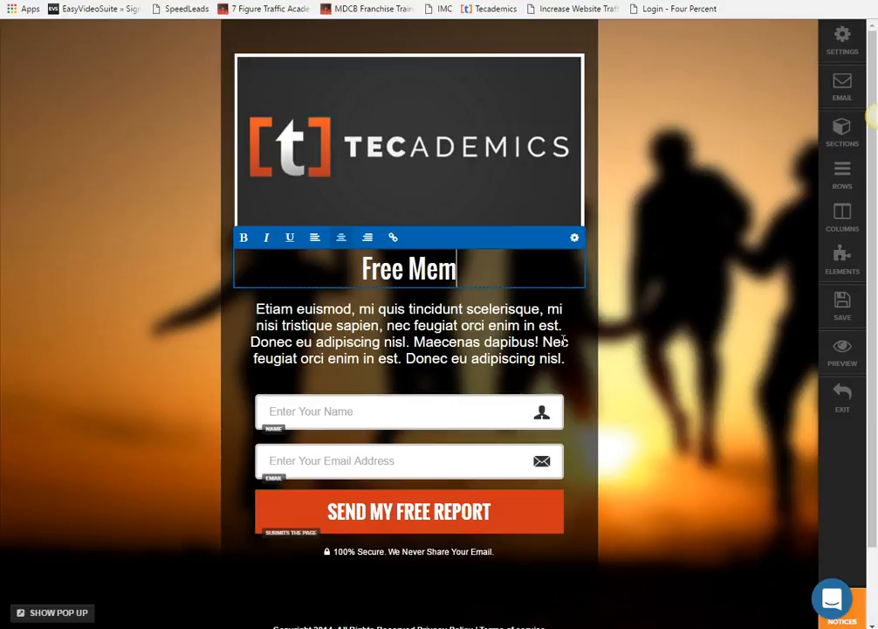
pyautogui.write('be')
pyautogui.press('BackSpace')
pyautogui.write('ber')
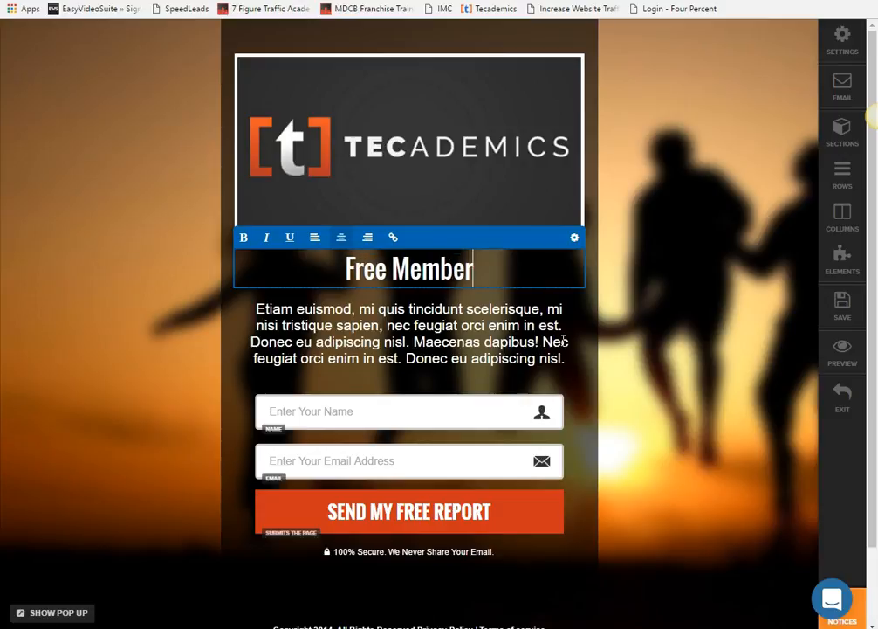
pyautogui.write('ship')
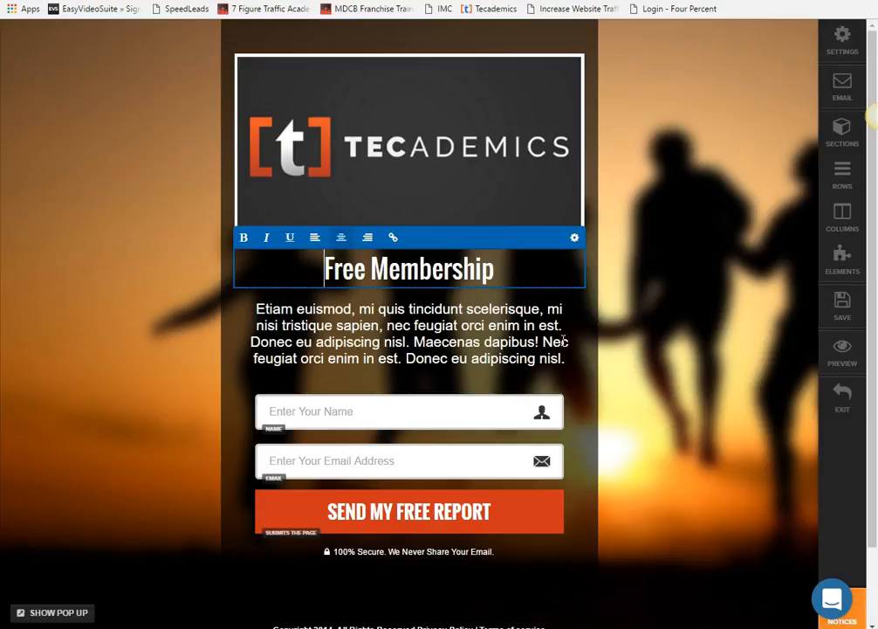
# - Insert "Just Launched: The Internet Marketing College" before the existing headline text
pyautogui.write('Just Lau')
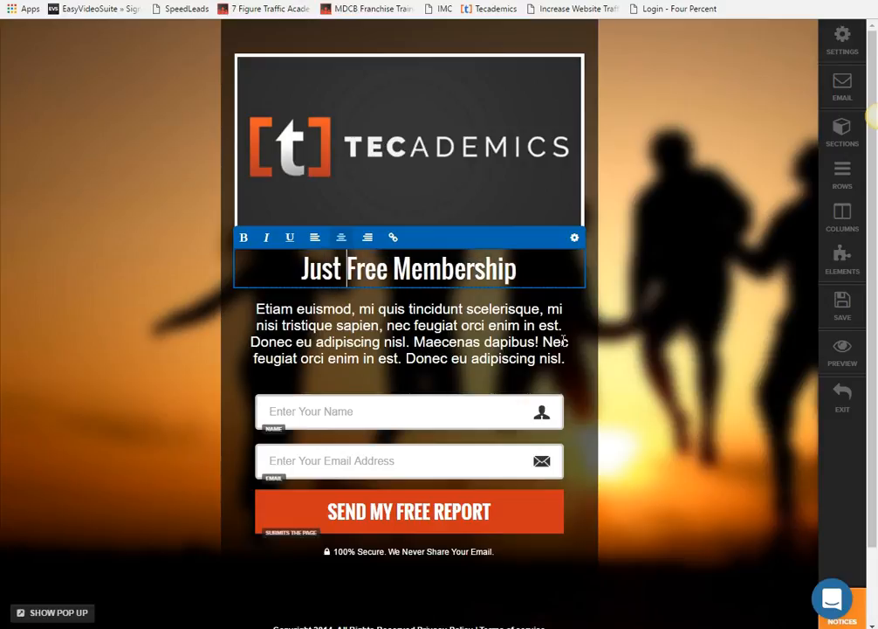
pyautogui.write('nched')
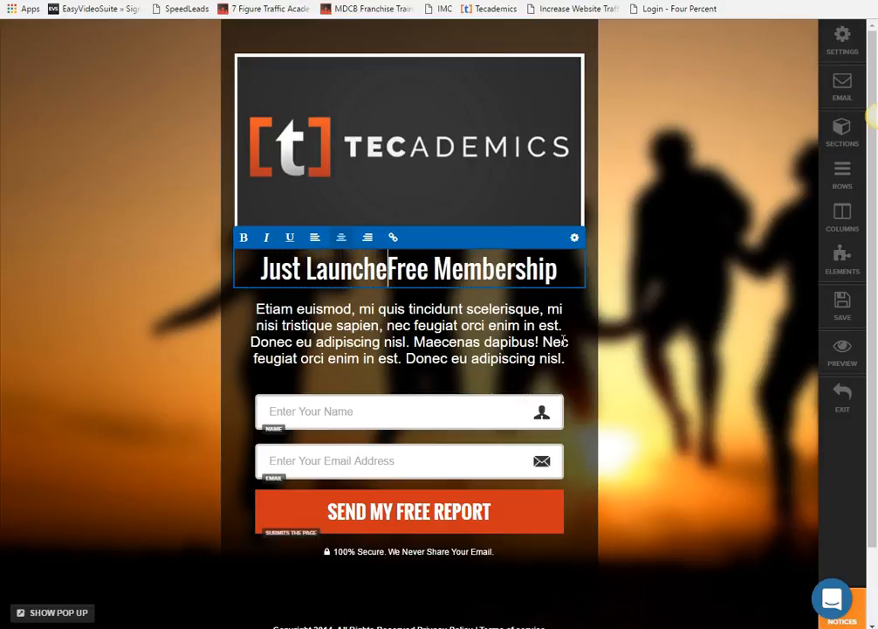
pyautogui.write(': The Int')
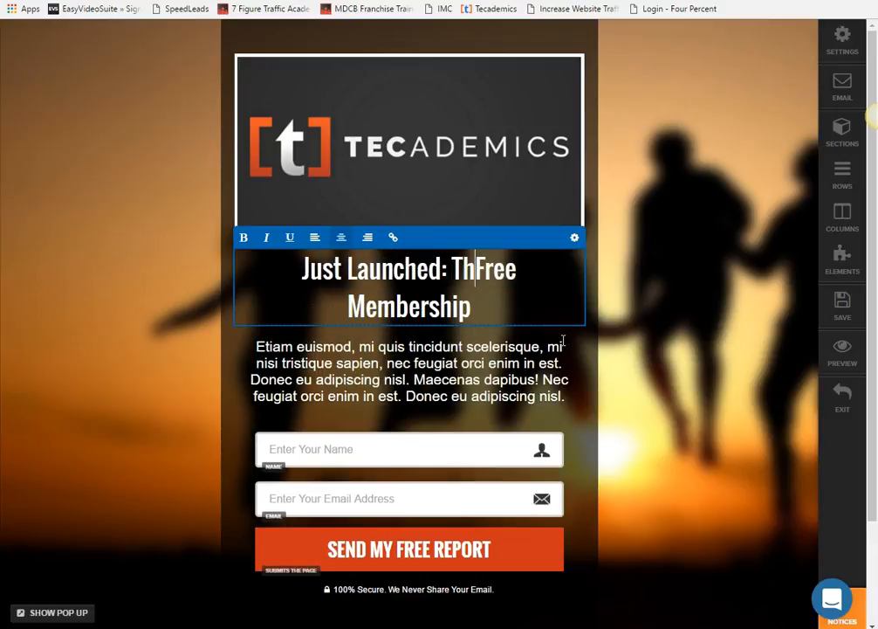
pyautogui.write('ernet Market')
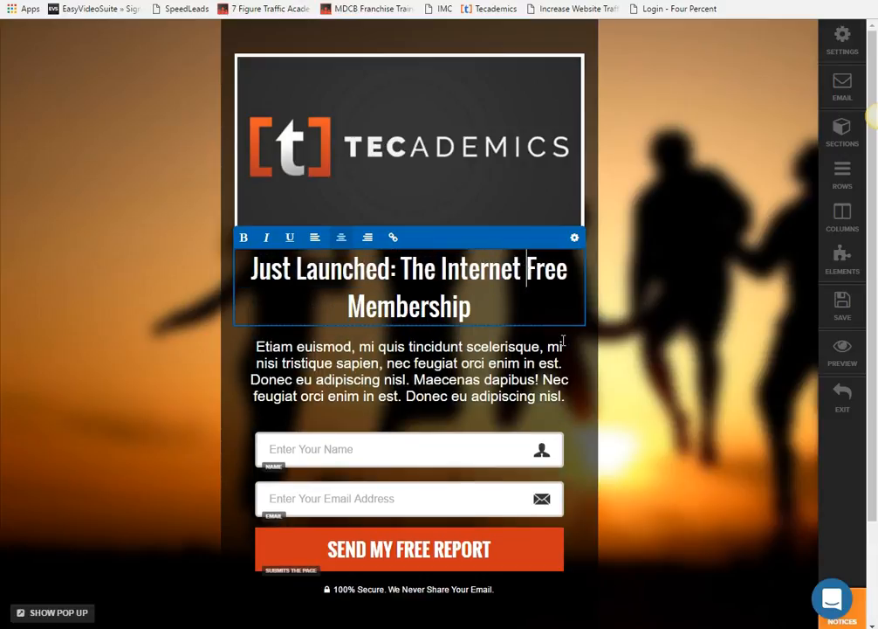
pyautogui.write('ing Colleg')
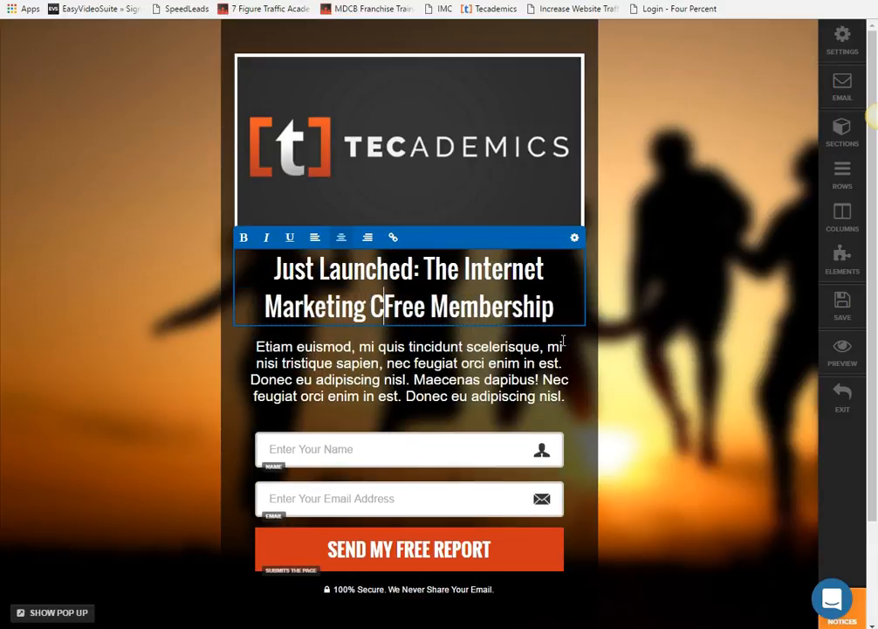
pyautogui.write('e')
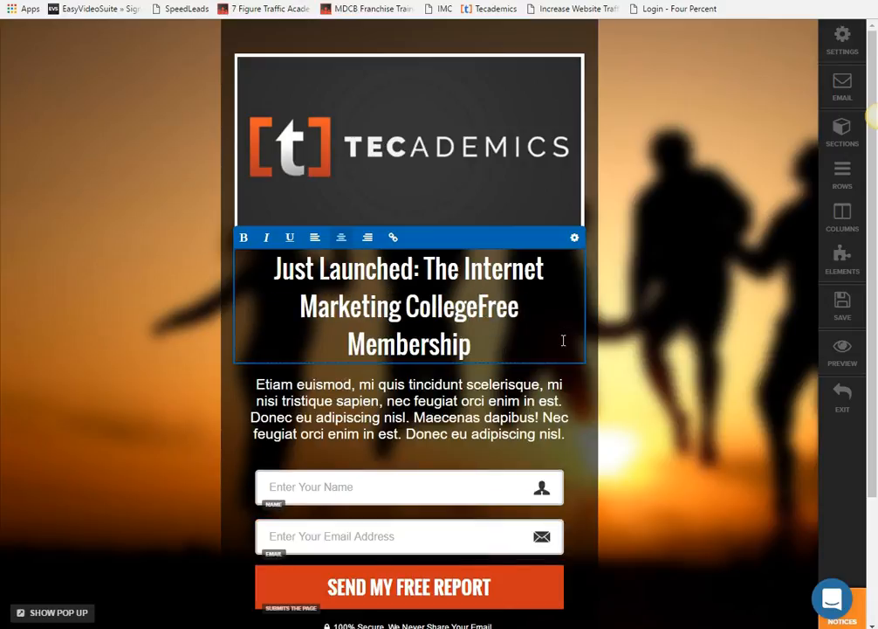
# - End the headline with a period after "College" and delete the trailing "Free Membership" text
pyautogui.press('Return')
pyautogui.press('BackSpace')
pyautogui.write('.')
pyautogui.press('Return')
pyautogui.press('Delete')
pyautogui.press('Delete')
pyautogui.press('Delete')
pyautogui.press('Delete')
pyautogui.press('Delete')
pyautogui.press('Delete')
pyautogui.press('Delete')
pyautogui.press('Delete')
pyautogui.press('Delete')
pyautogui.press('Delete')
pyautogui.press('Delete')
pyautogui.press('Delete')
pyautogui.press('Delete')
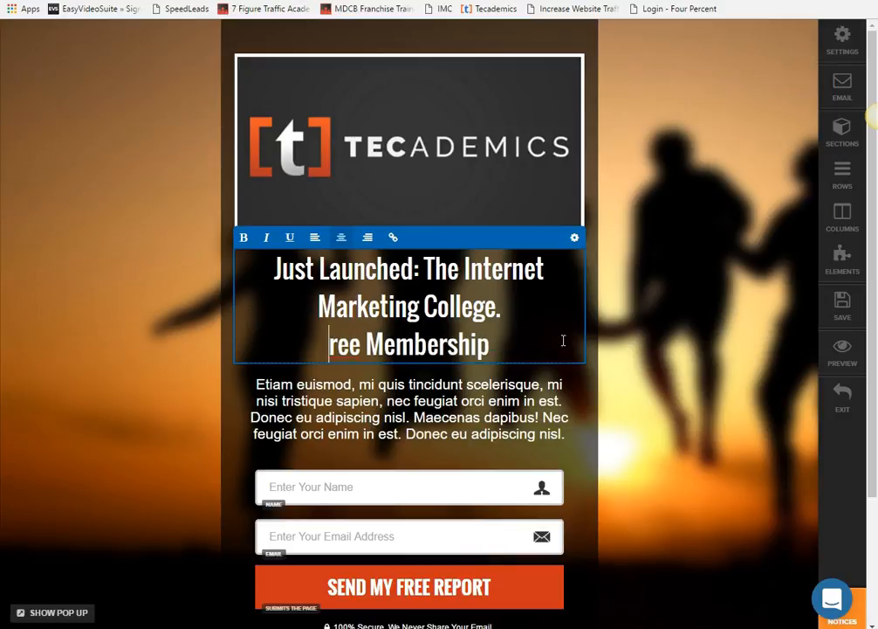
pyautogui.press('Delete')
pyautogui.press('Delete')
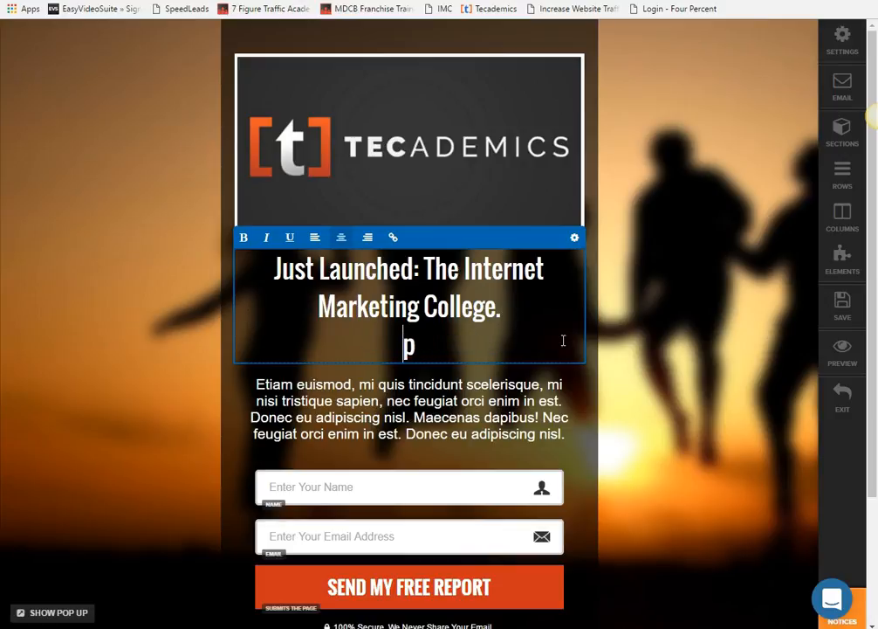
pyautogui.press('BackSpace')
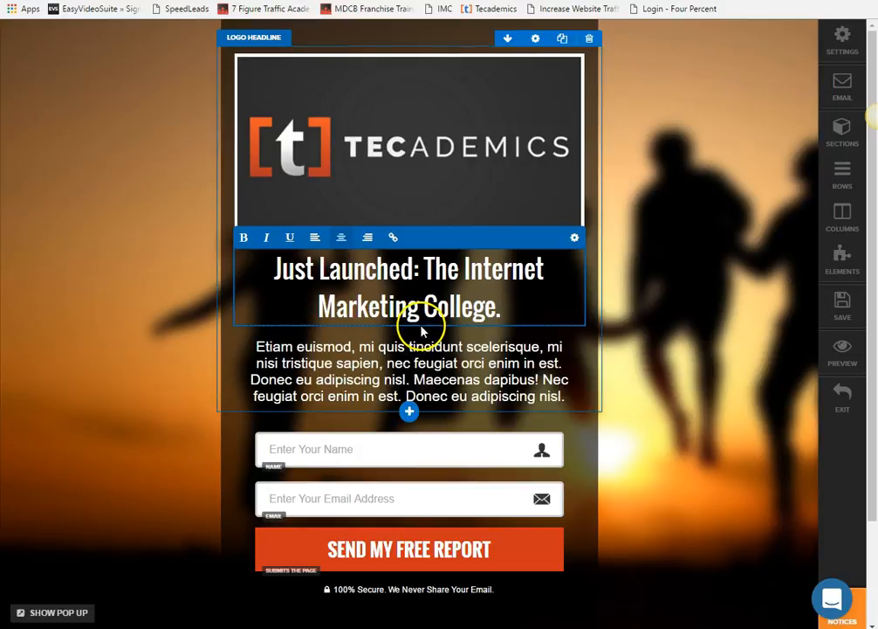
# - Replace the placeholder subheadline paragraph below the headline with "Create Your Free Membership And"
pyautogui.click(260, 350)
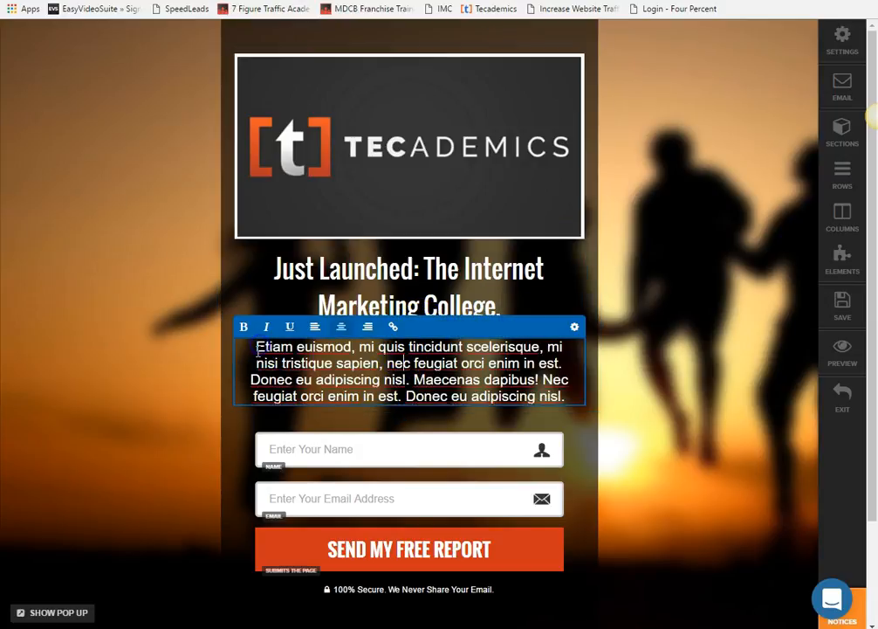
pyautogui.moveTo(254, 348); pyautogui.dragTo(587, 393)
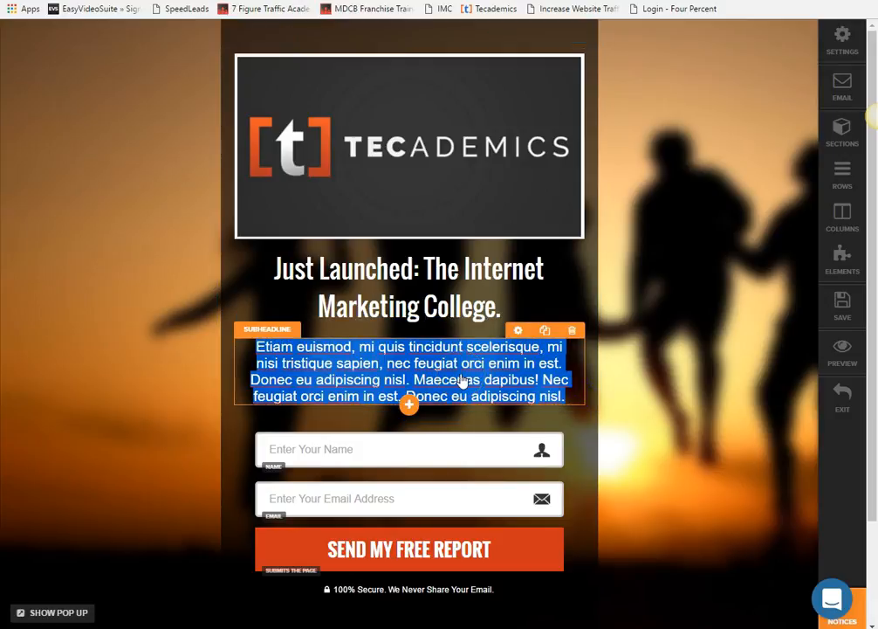
pyautogui.click(435, 375)
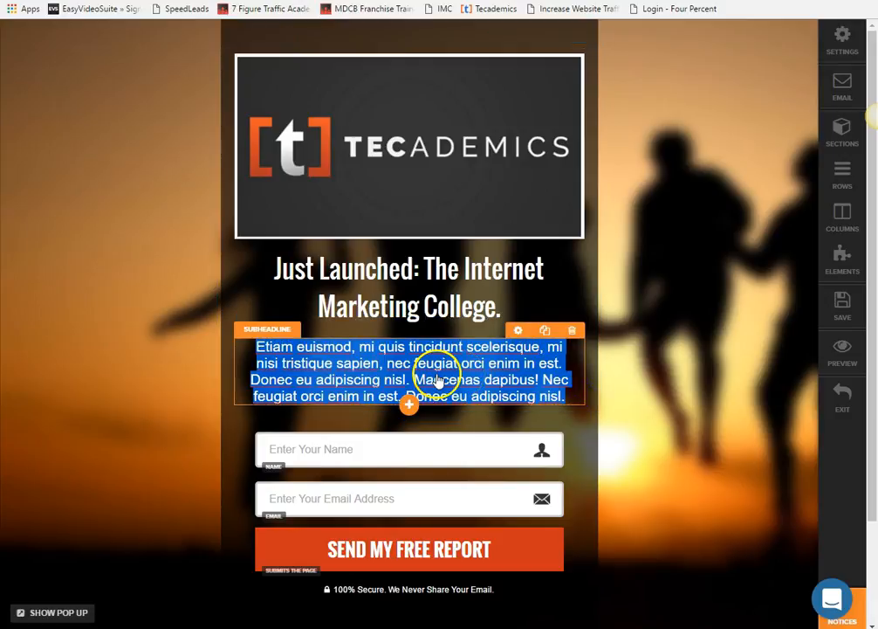
pyautogui.click(80, 320)
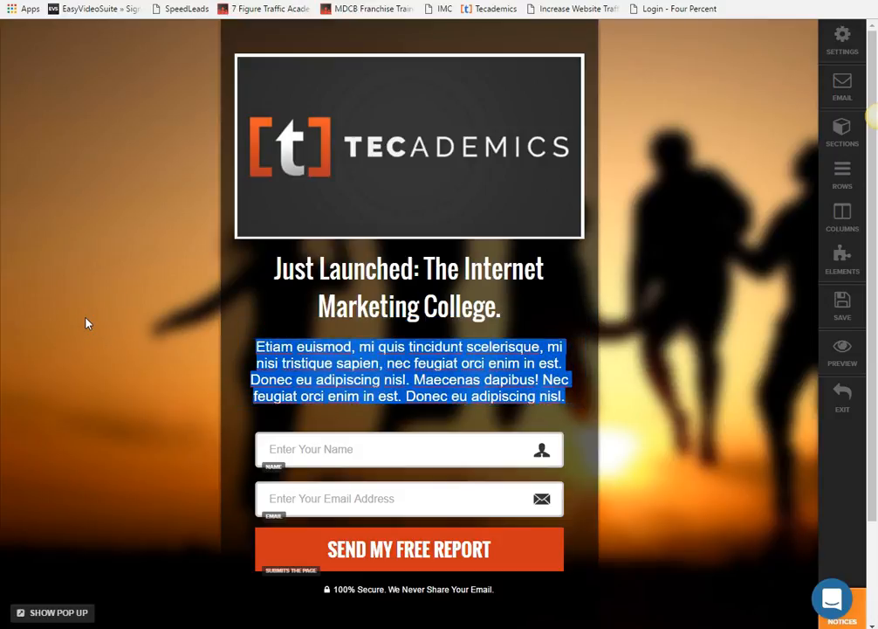
pyautogui.click(435, 367)
pyautogui.press('BackSpace')
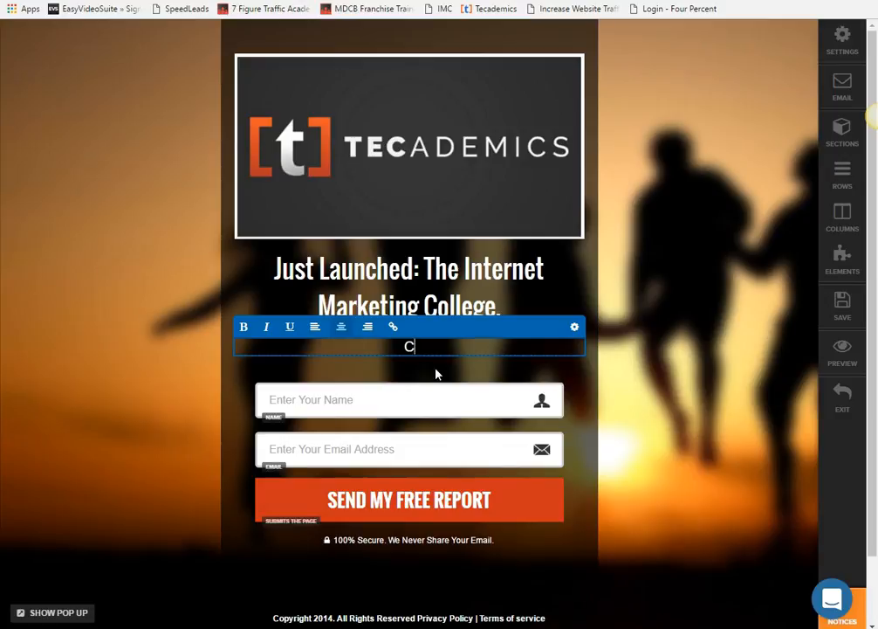
pyautogui.write('eate Your Free M')
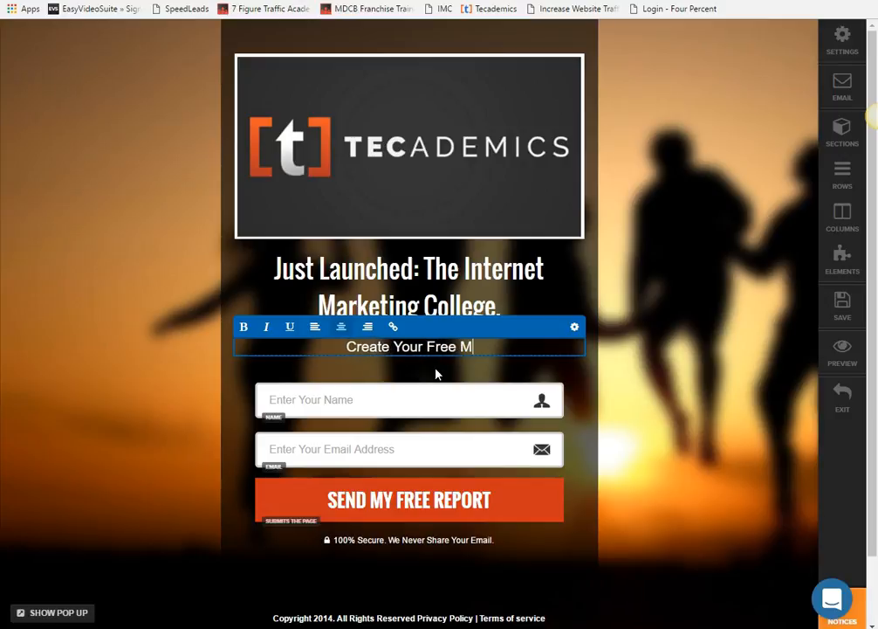
pyautogui.write('embership ')
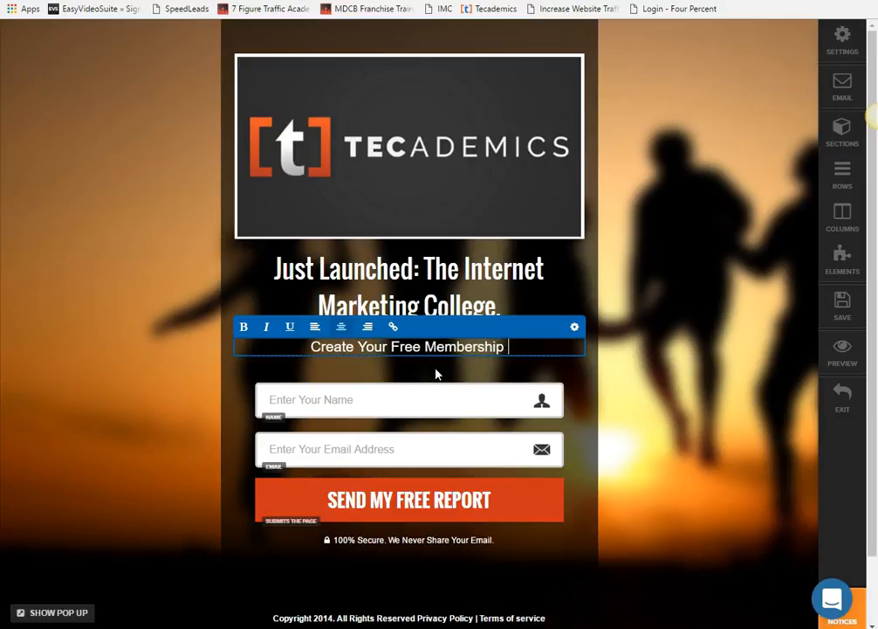
pyautogui.write('And ')
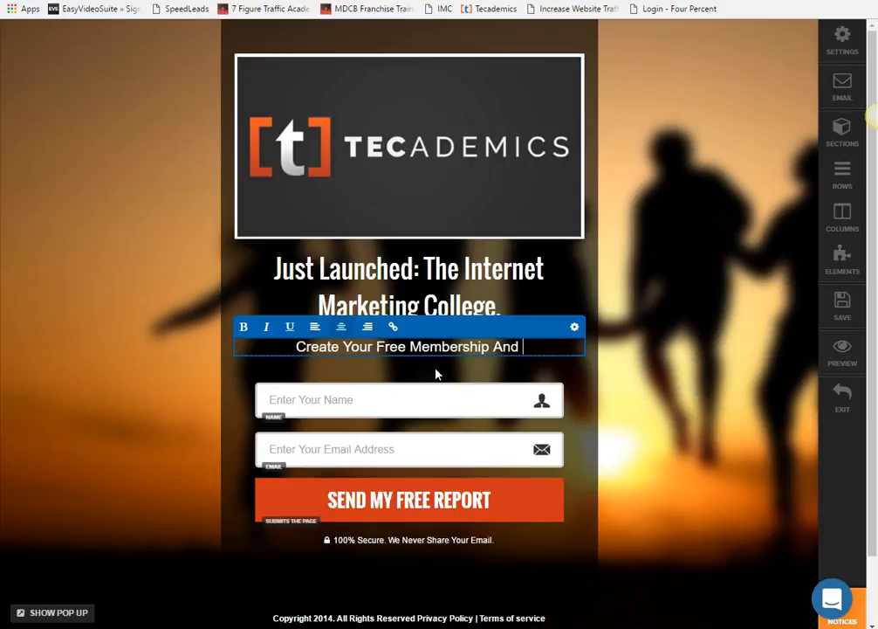
# - Continue the subheadline text with "Gain Instant Access To 30+ Free Training On"
pyautogui.write('Gain Insta')
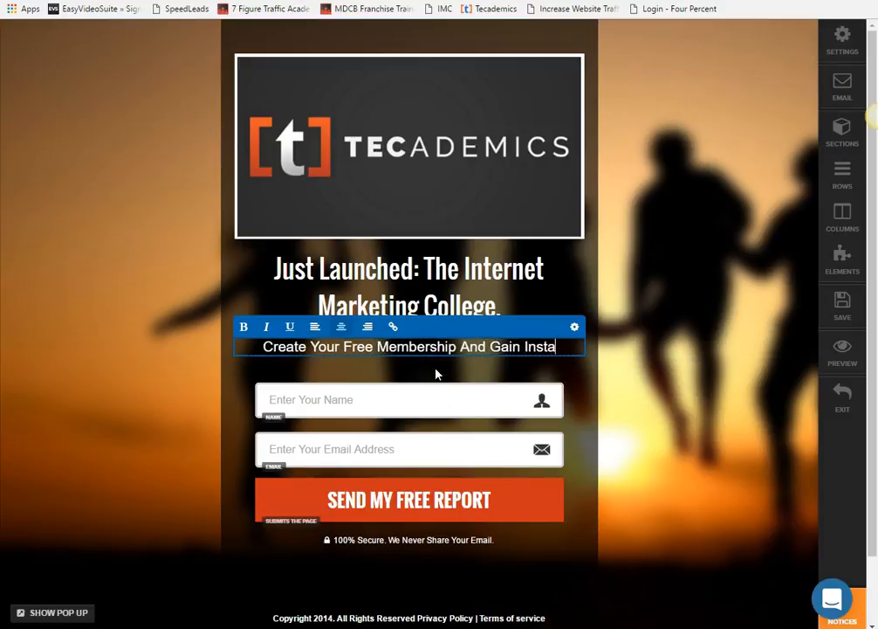
pyautogui.write('nt Acce')
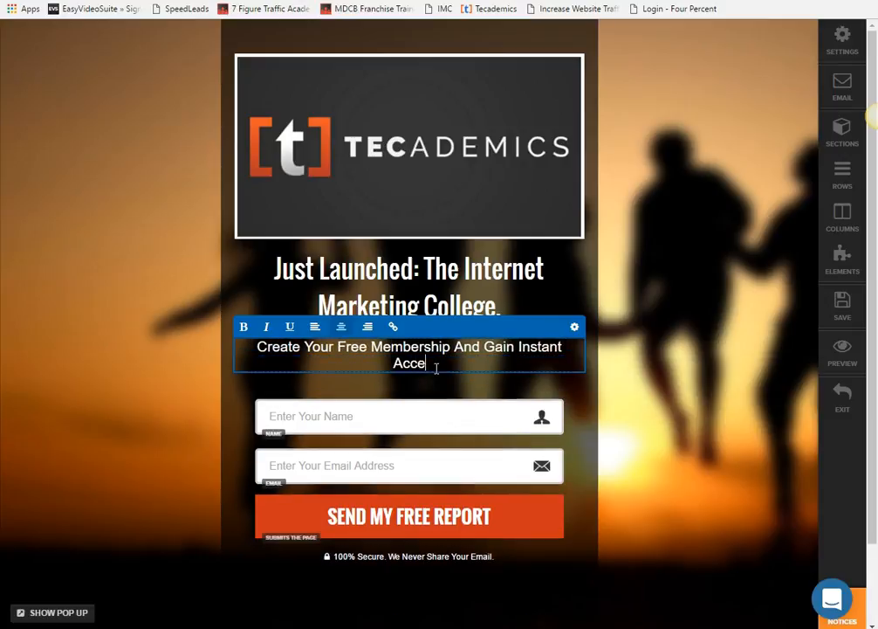
pyautogui.write('ss To O')
pyautogui.press('BackSpace')
pyautogui.write('30')
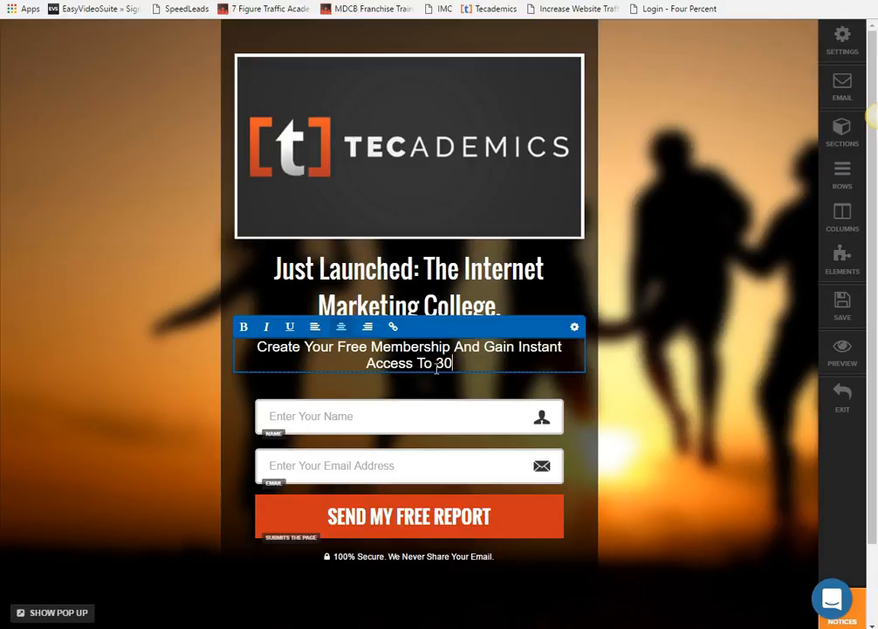
pyautogui.write('+')
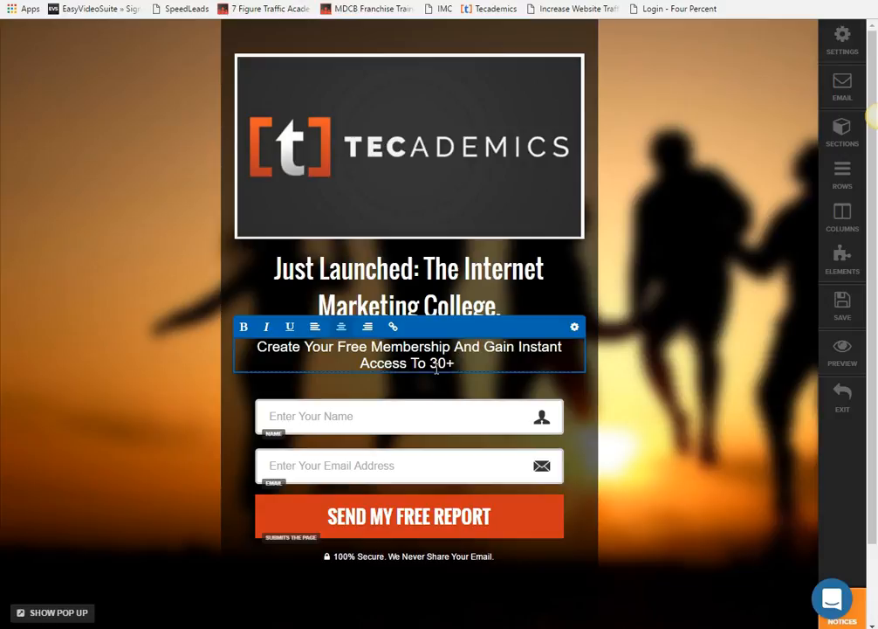
pyautogui.write(' Free ')
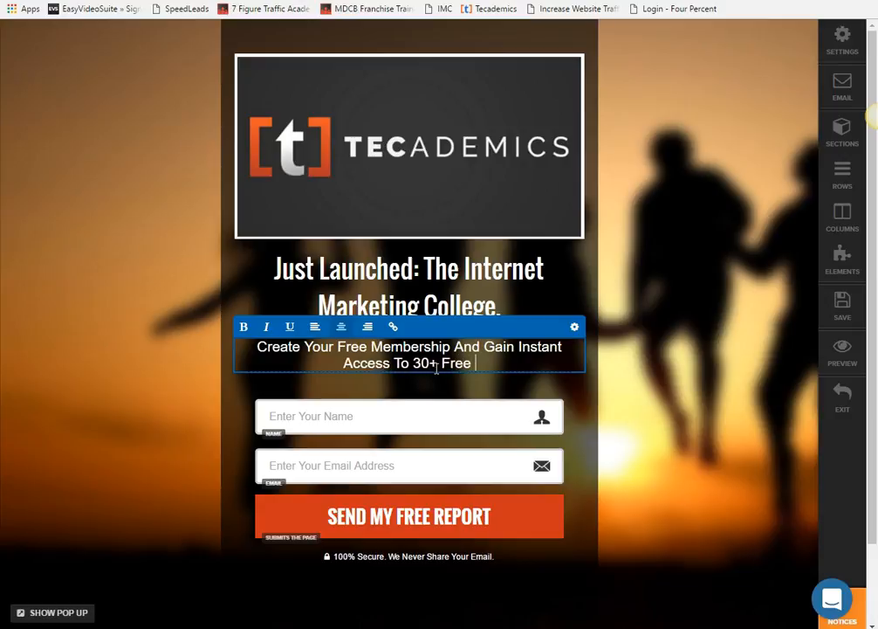
pyautogui.write('Train')
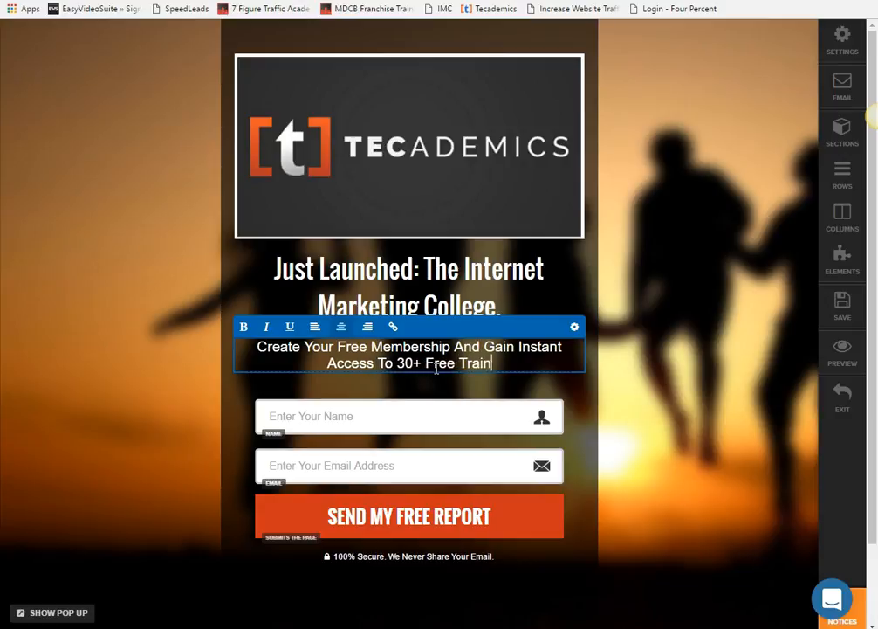
pyautogui.write('ing On')
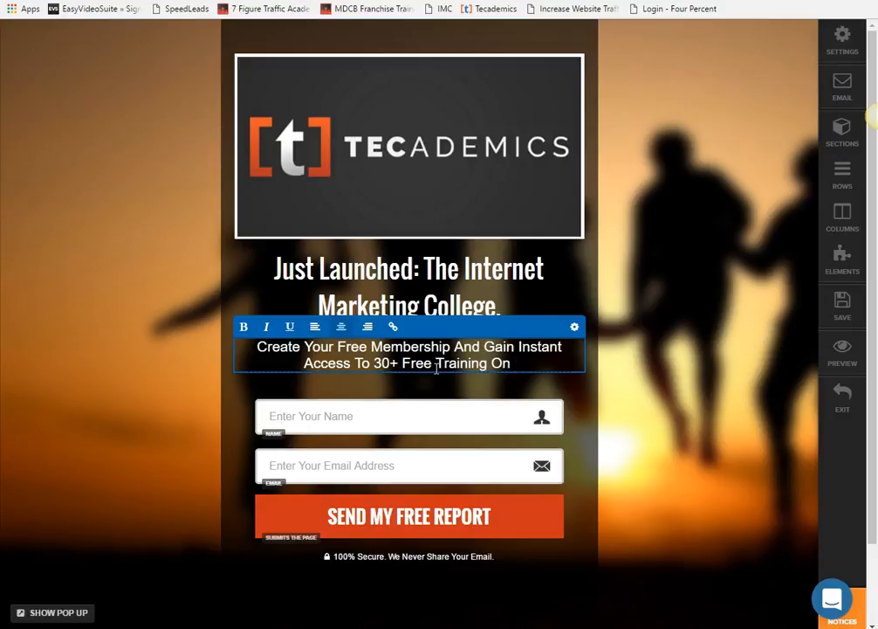
# - Delete the trailing "On" from the subheadline and end it with "!!" directly after "Training"
pyautogui.press('BackSpace')
pyautogui.press('BackSpace')
pyautogui.press('BackSpace')
pyautogui.press('BackSpace')
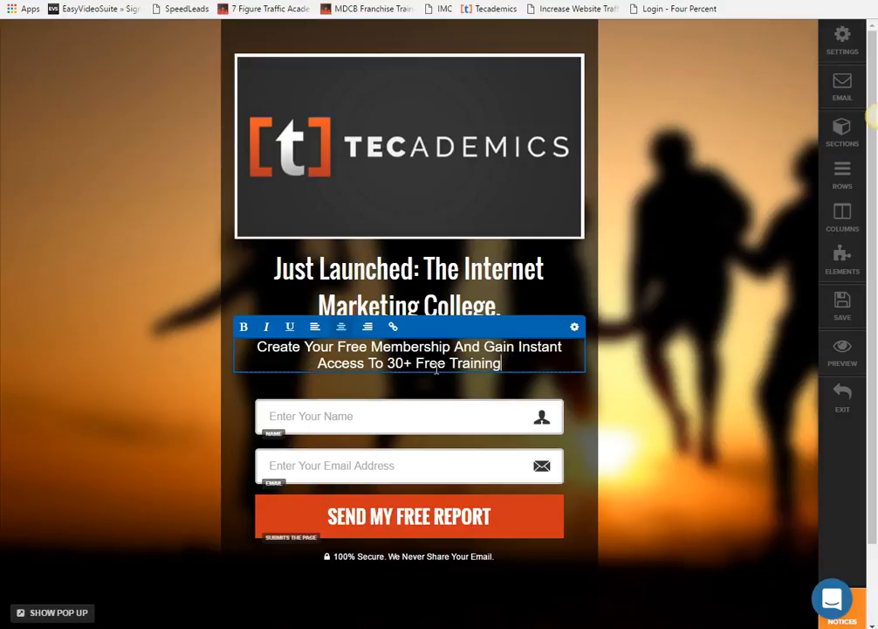
pyautogui.write('.')
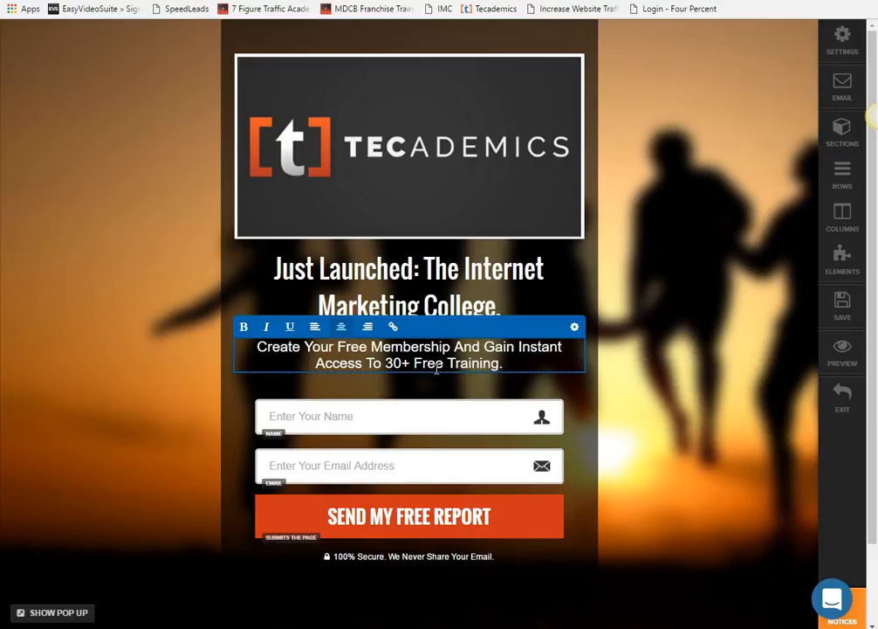
pyautogui.press('BackSpace')
pyautogui.write('!!')
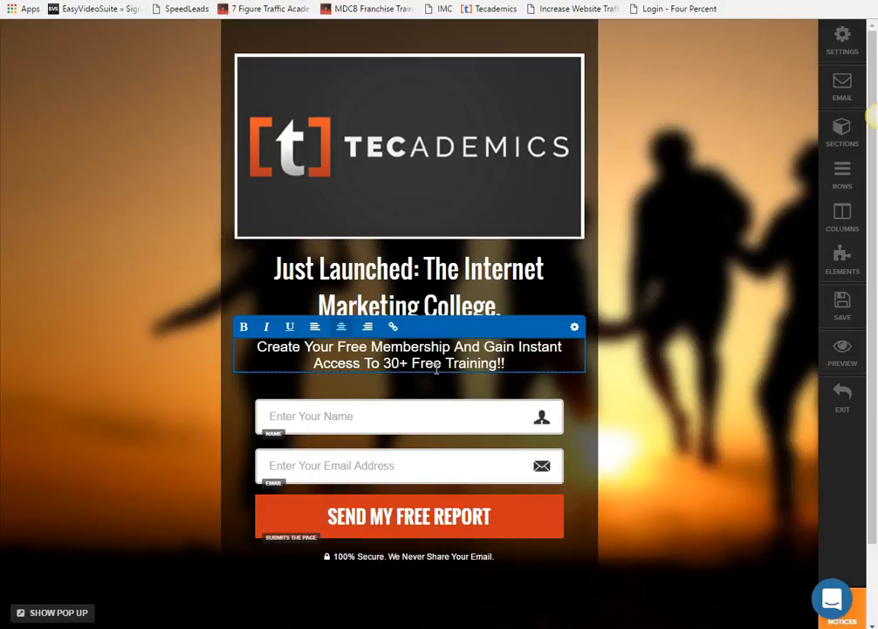
# - Insert the word before "Training" in the subheadline and correct its spelling to "Invaluable" with the suggested replacement
pyautogui.write(' Inv')
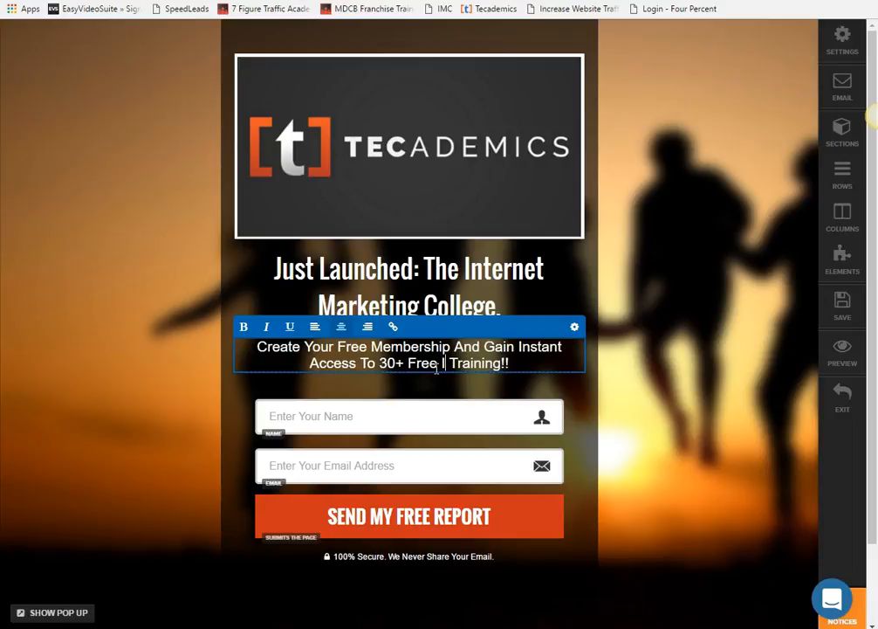
pyautogui.write('uable')
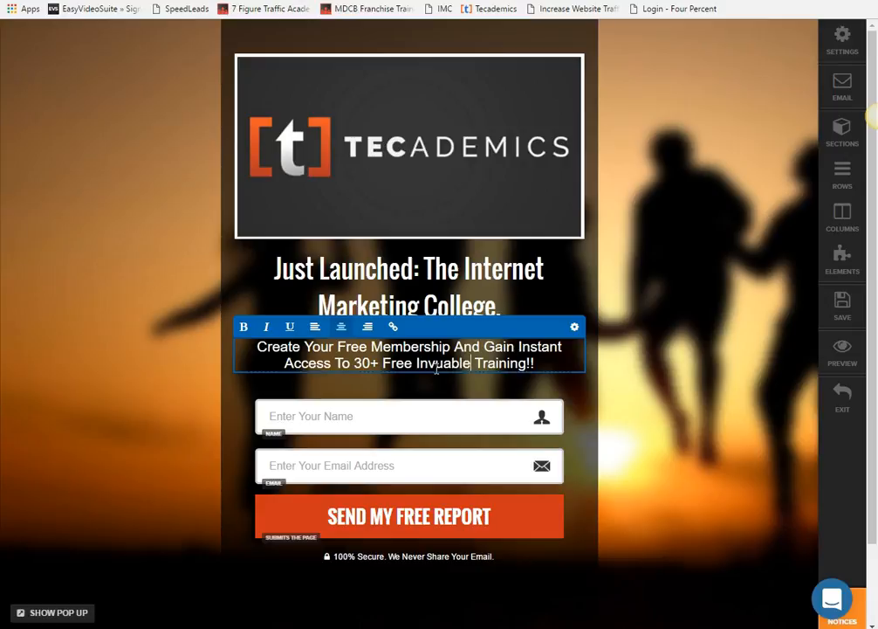
pyautogui.rightClick(435, 367)
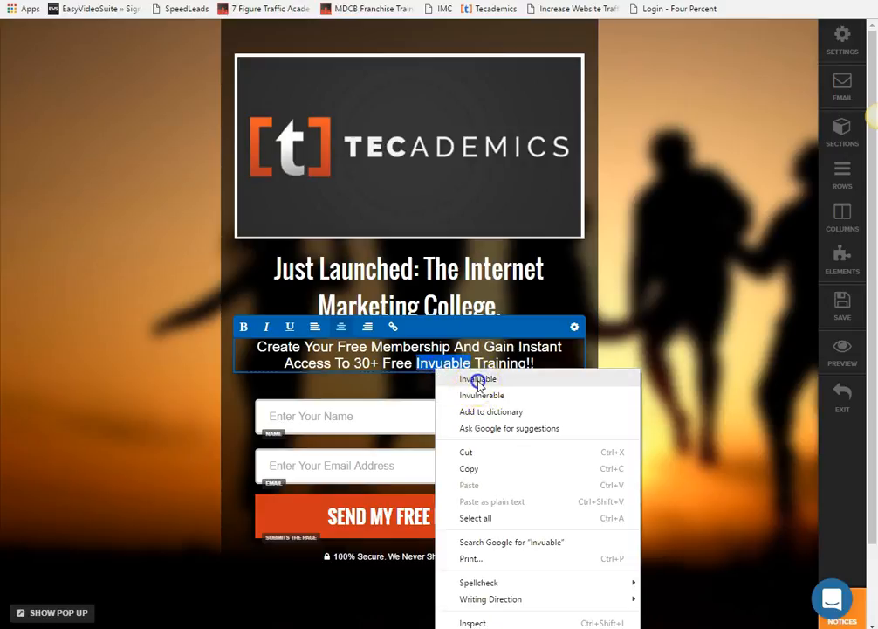
pyautogui.click(478, 381)
pyautogui.click(539, 361)
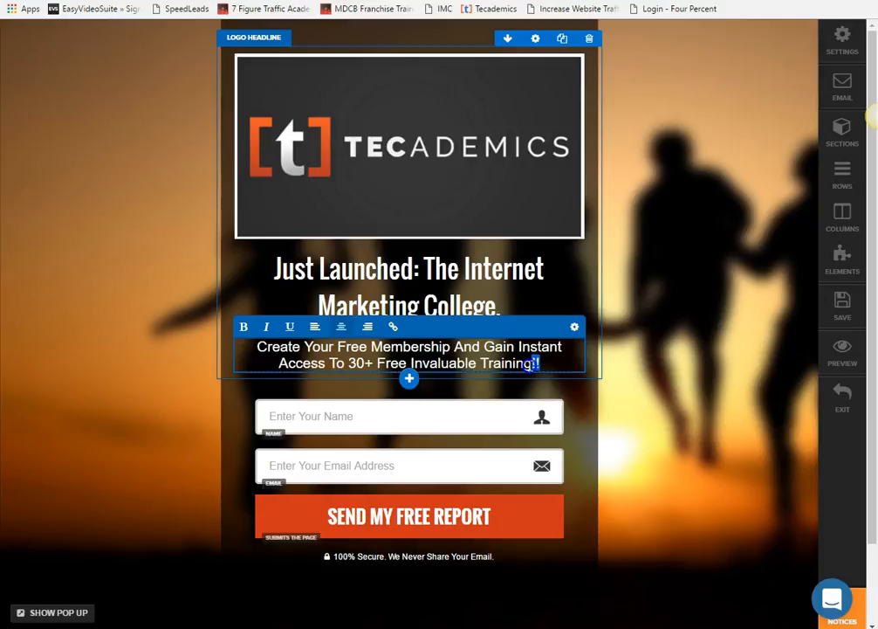
pyautogui.click(566, 366)
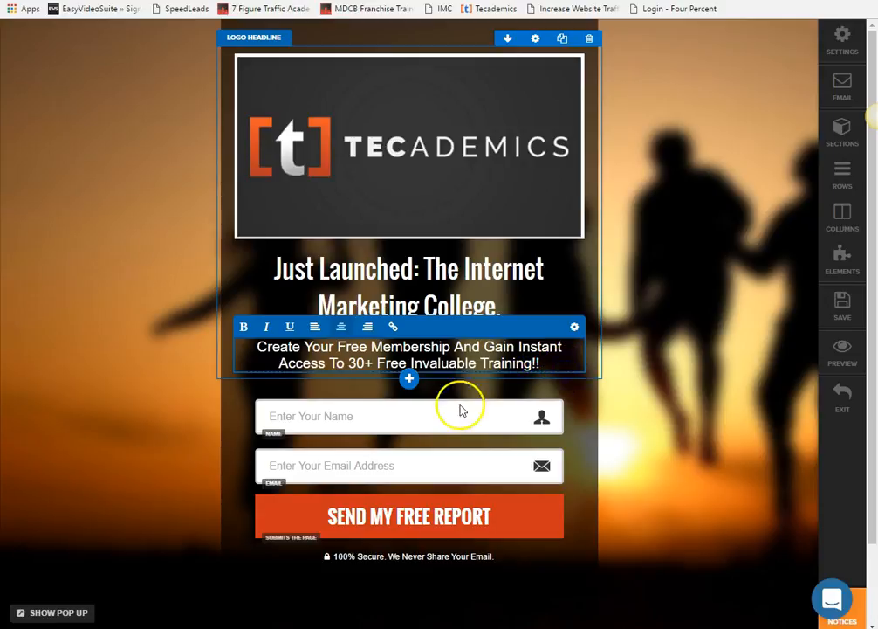